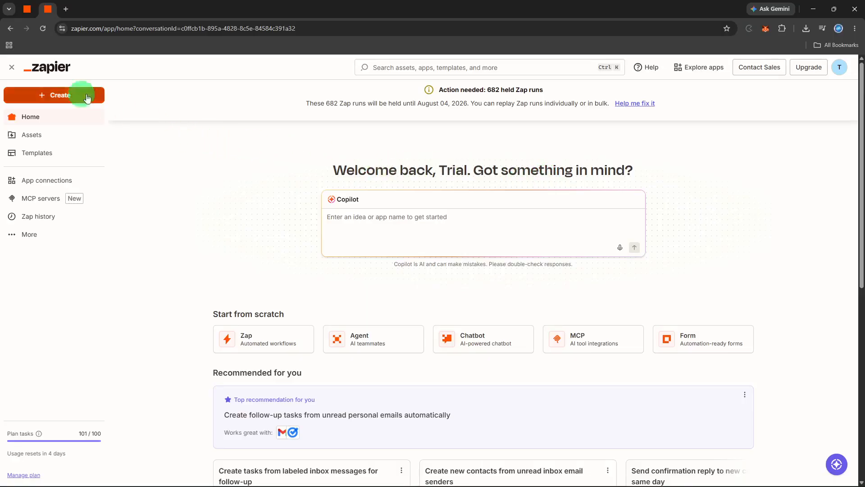
Create a new Zap workflow and rename it notion.
click(41, 95)
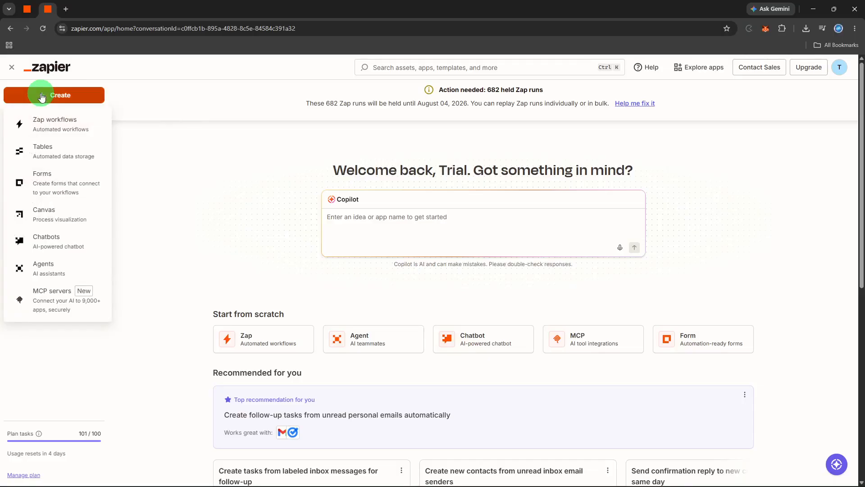
click(45, 118)
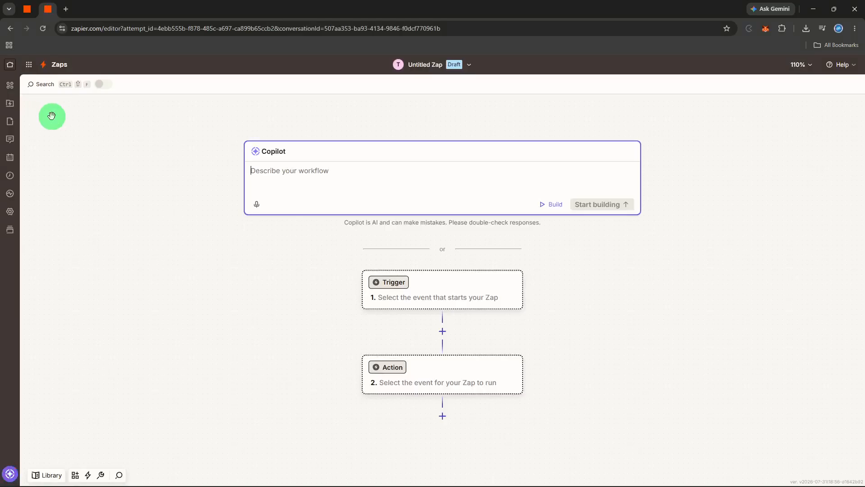
click(420, 75)
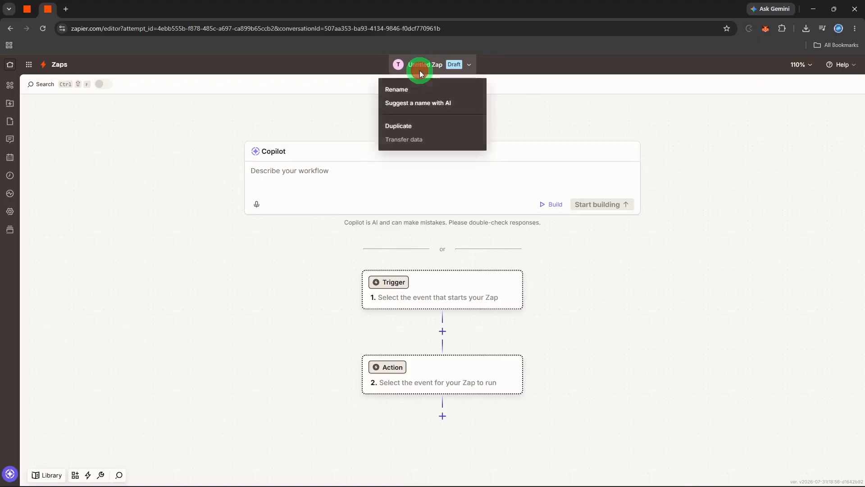
click(420, 93)
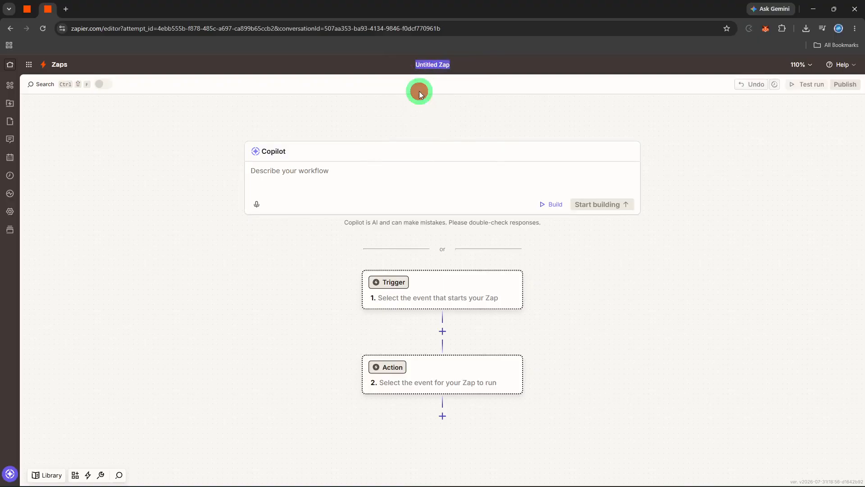
key(BackSpace)
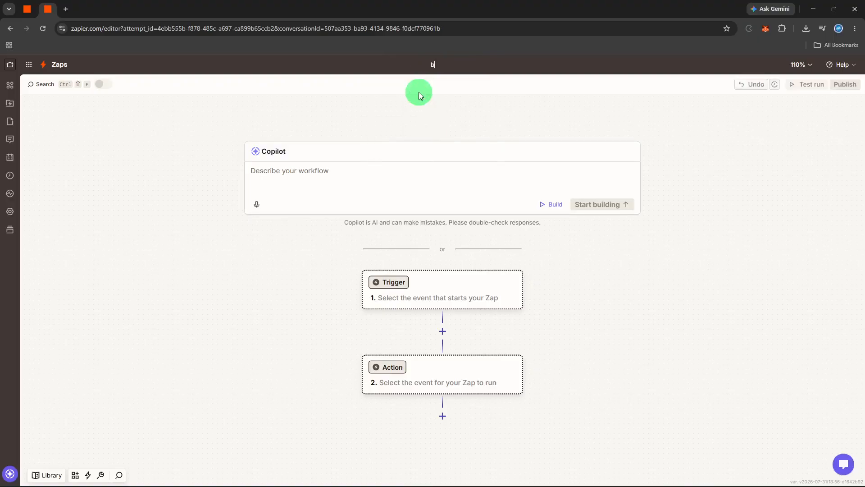
text(notion)
key(Return)
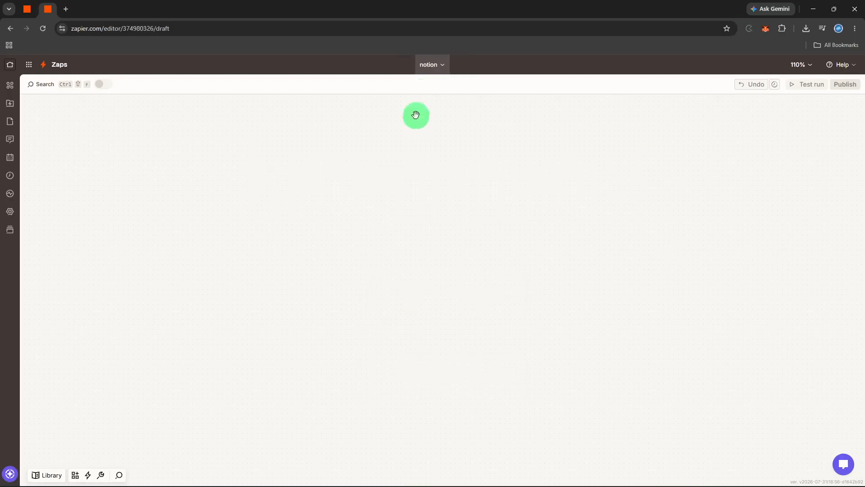
Search the app library for notion and set Notion as the Zap's trigger app.
click(397, 291)
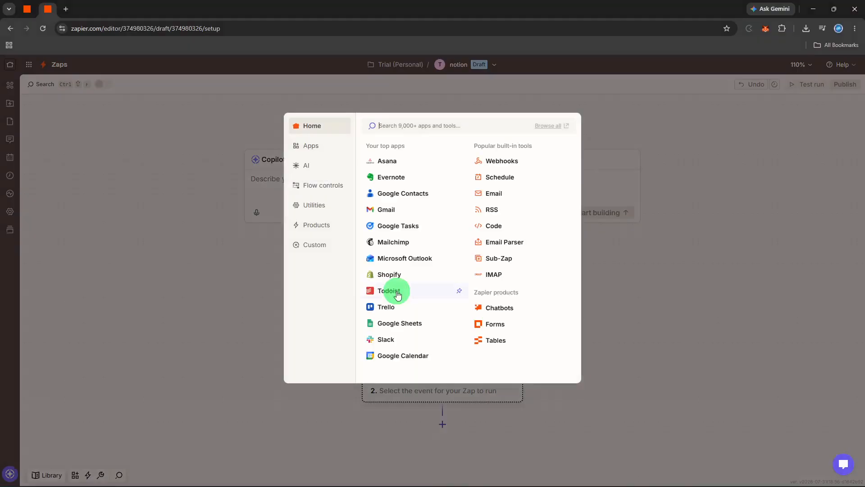
click(459, 128)
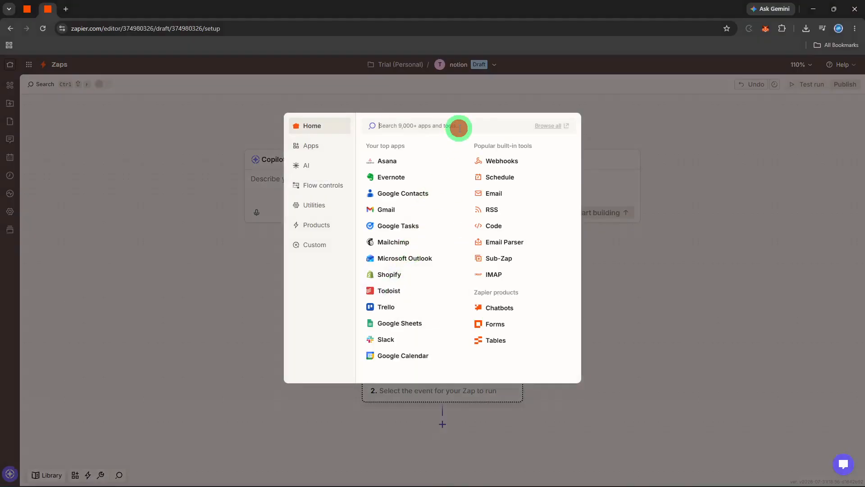
text(notion)
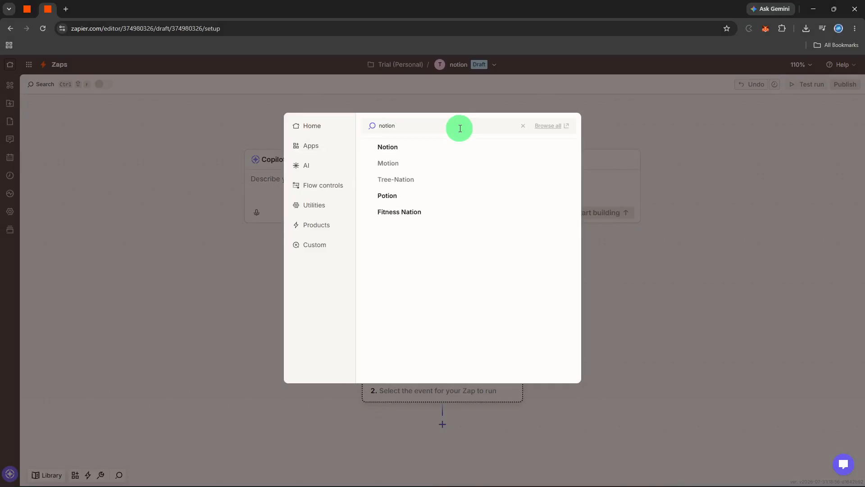
click(451, 145)
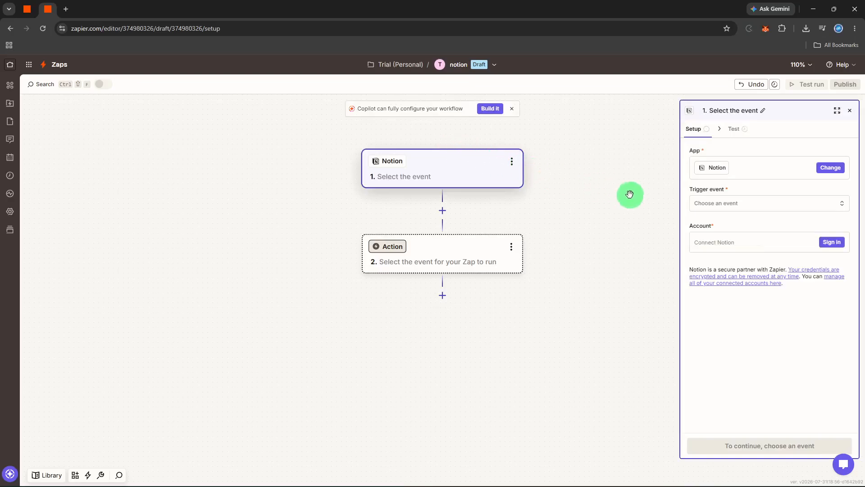
Review the available Notion trigger events and choose New Data Source Item.
click(706, 204)
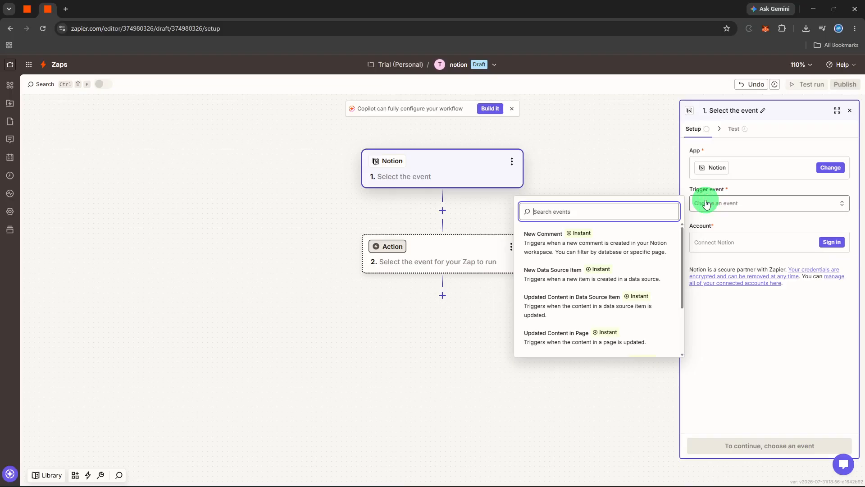
scroll(637, 271, down, 2)
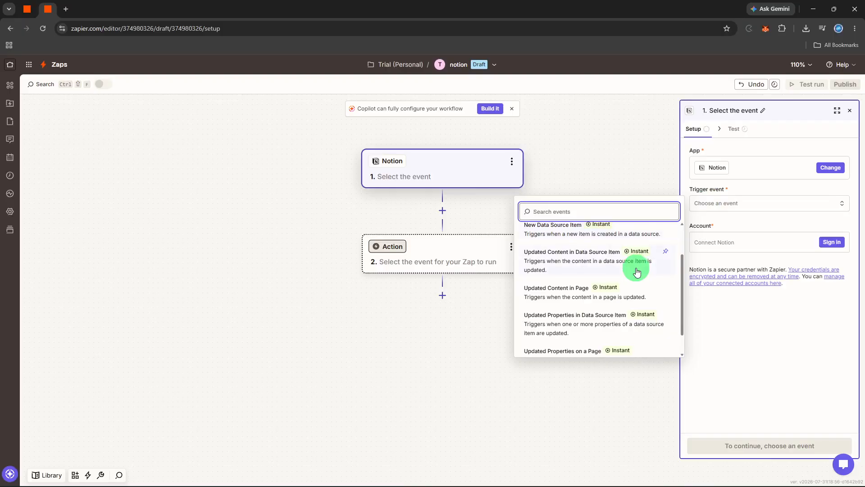
scroll(637, 271, up, 2)
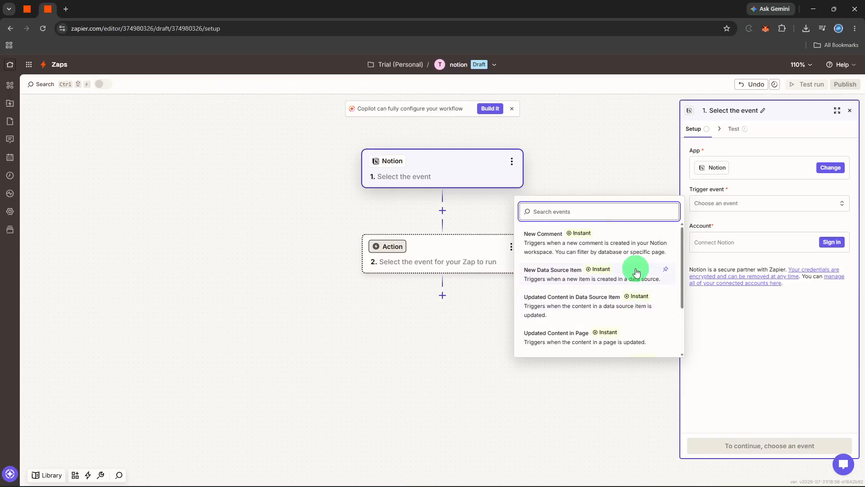
scroll(637, 272, down, 3)
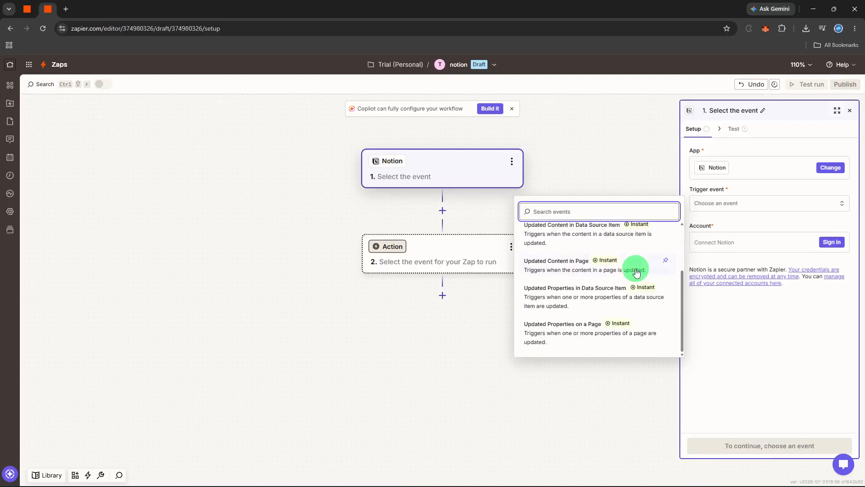
scroll(637, 272, up, 3)
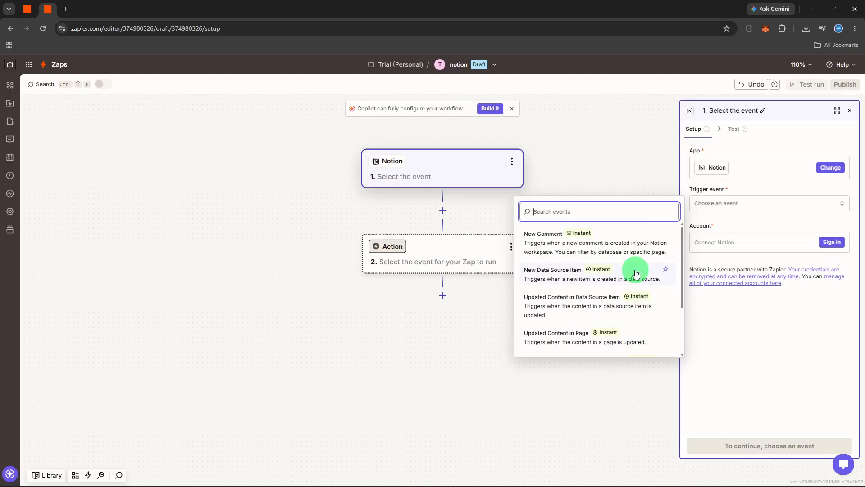
click(635, 272)
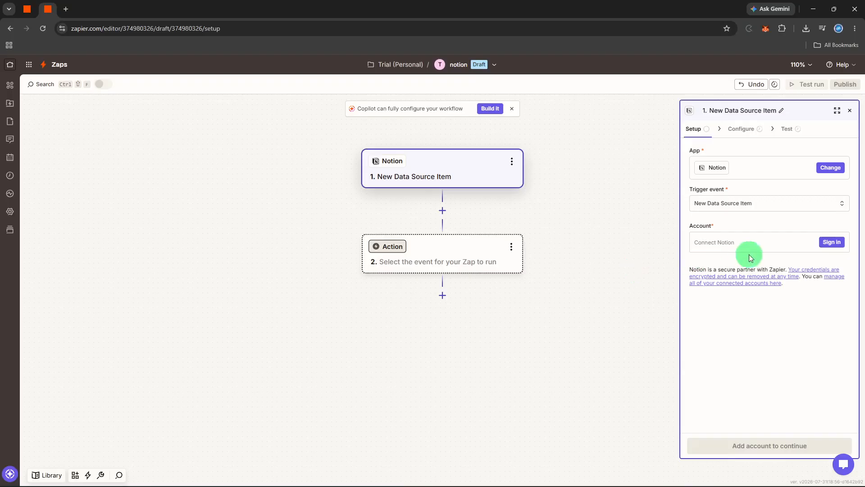
Start connecting a Notion account to the trigger and proceed to page selection for the Trial's Notion workspace.
click(825, 246)
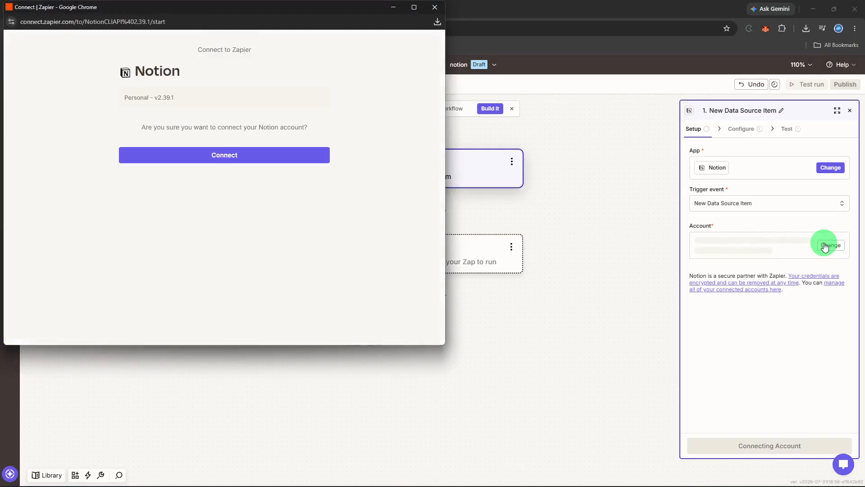
click(299, 158)
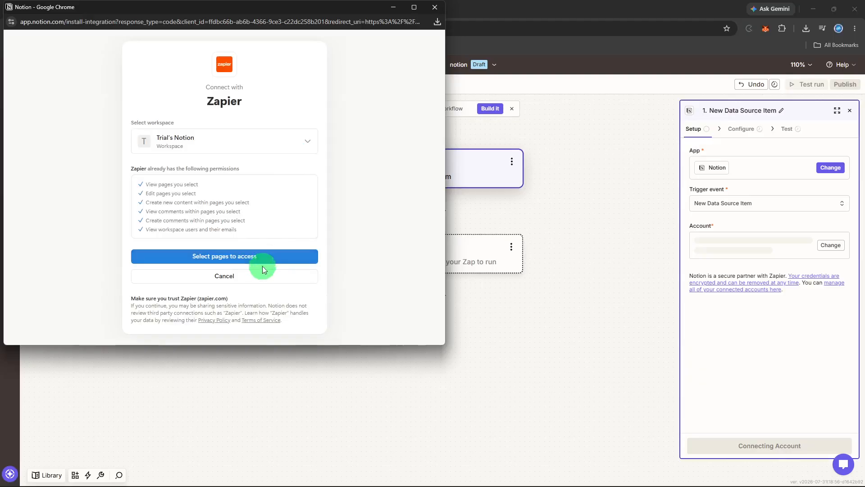
click(254, 257)
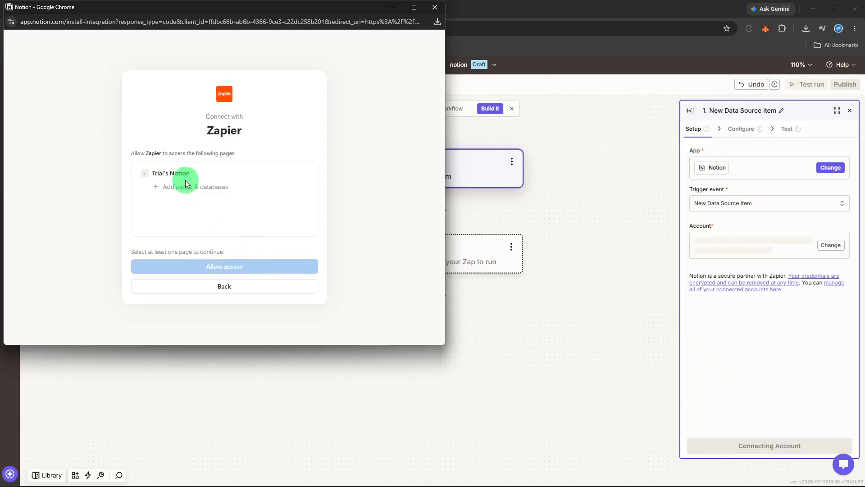
Add the Getting Started and Trial pages to the pages Zapier can use and allow access.
click(170, 173)
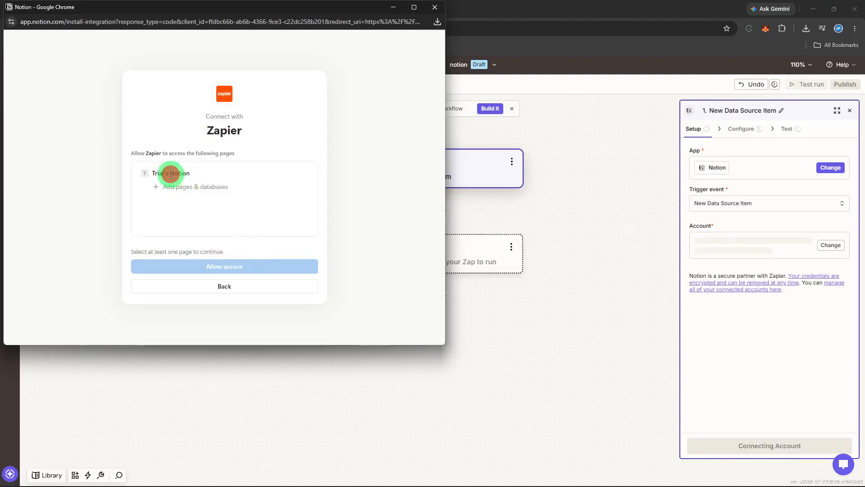
click(192, 186)
click(175, 175)
click(174, 186)
click(180, 228)
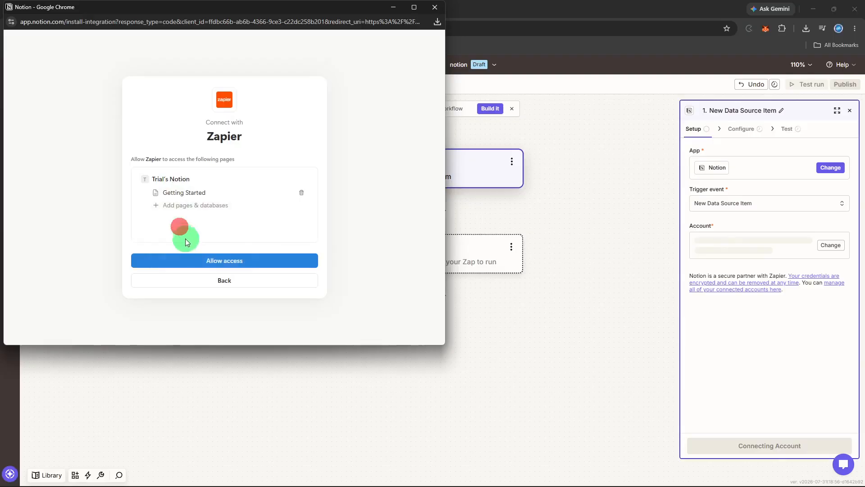
click(209, 211)
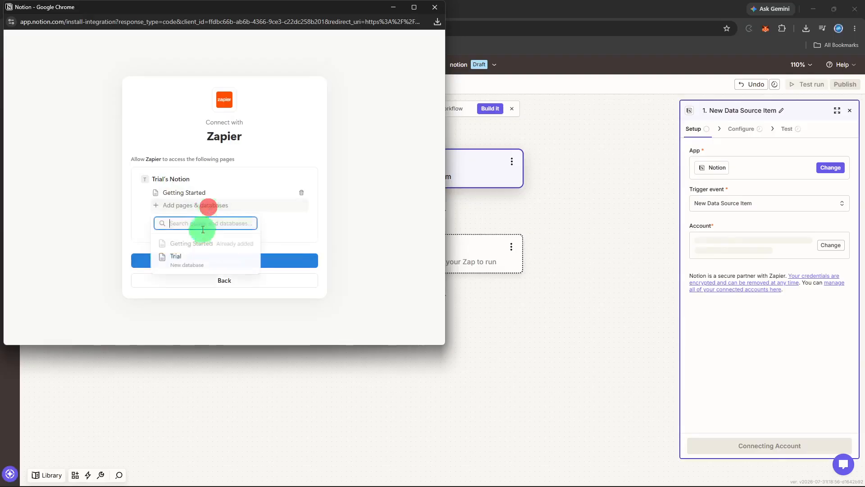
click(195, 256)
click(200, 261)
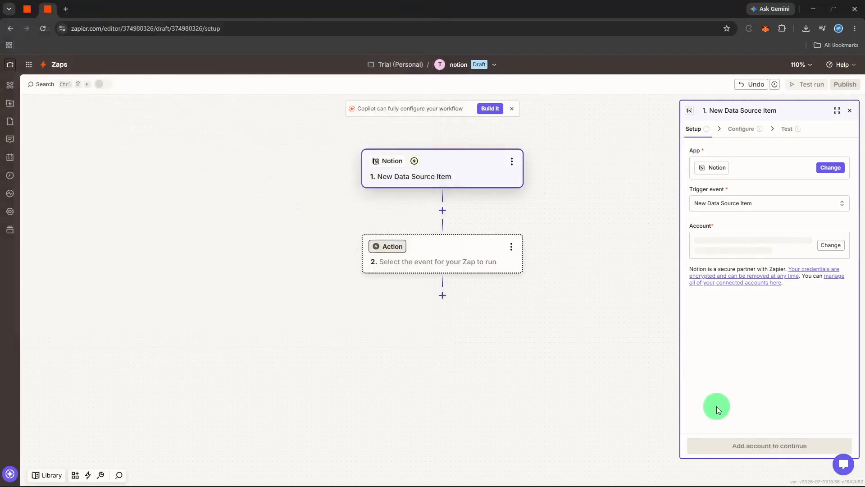
Try to choose a data source in the New Data Source Item trigger's configuration.
click(724, 445)
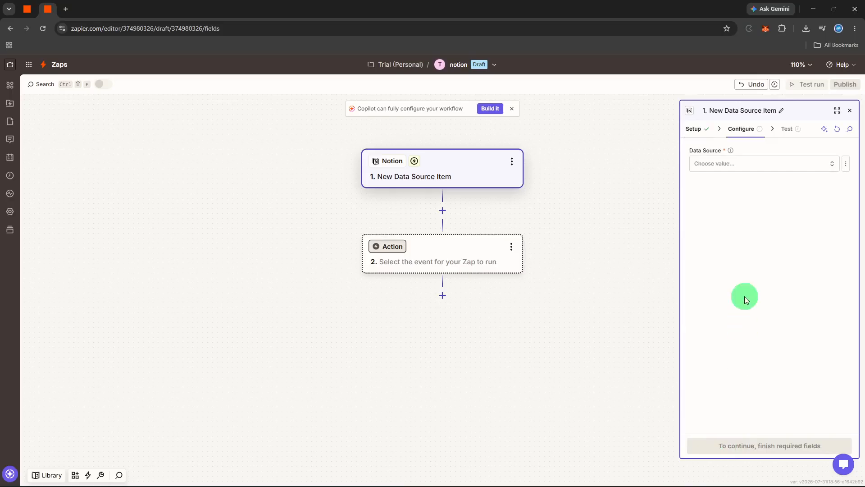
click(748, 163)
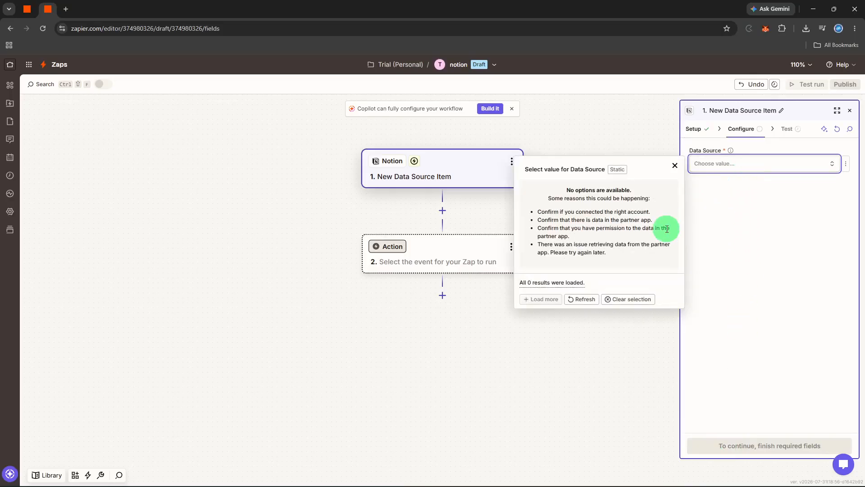
click(675, 165)
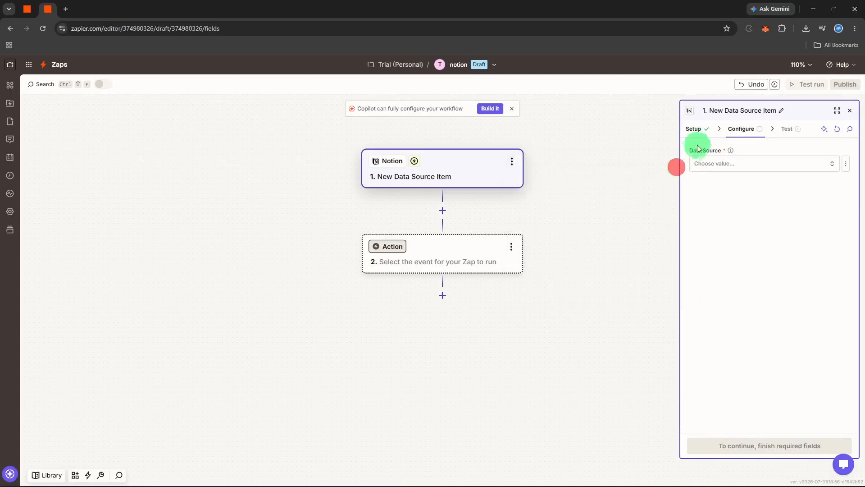
Return to the trigger's setup and change the trigger event to Updated Content in Page.
click(696, 129)
click(723, 203)
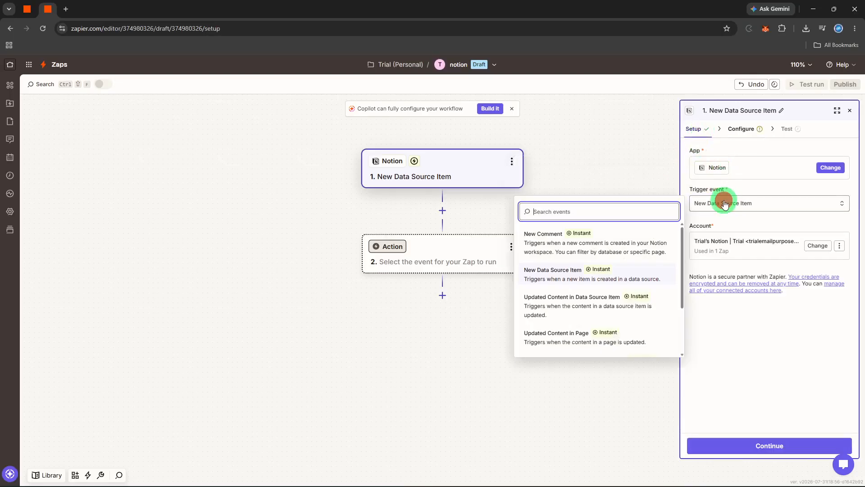
click(596, 310)
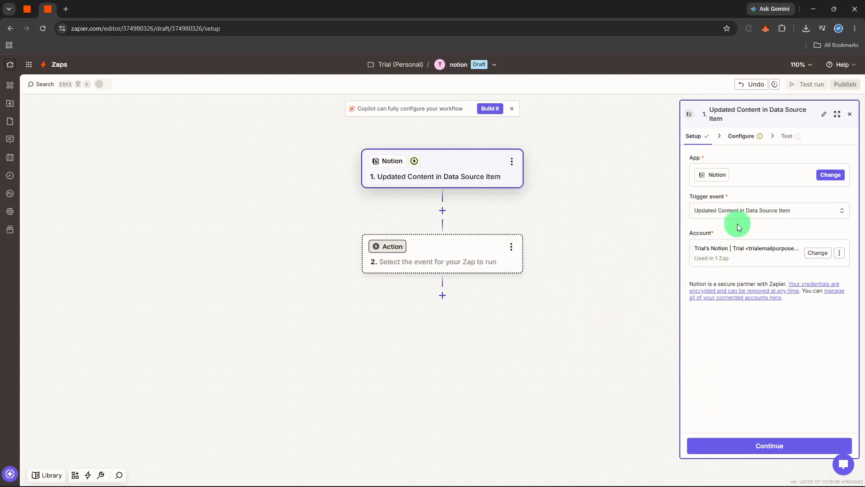
click(739, 212)
click(640, 338)
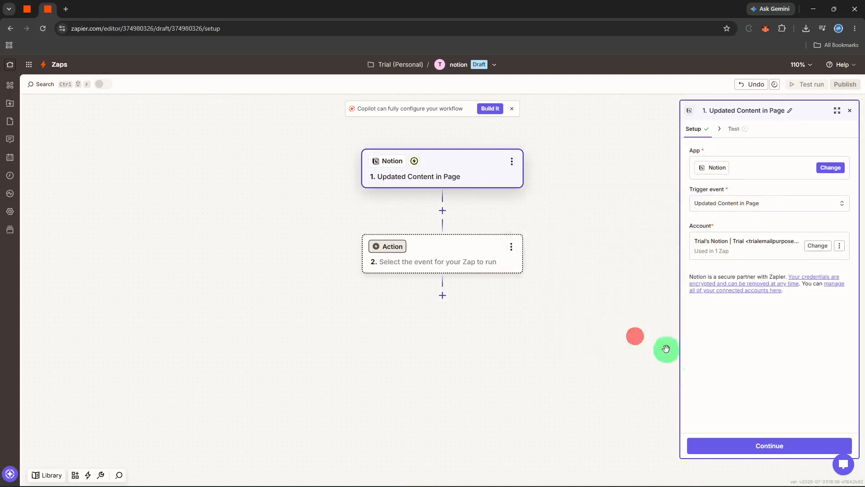
Configure the trigger to watch the Getting Started page.
click(747, 446)
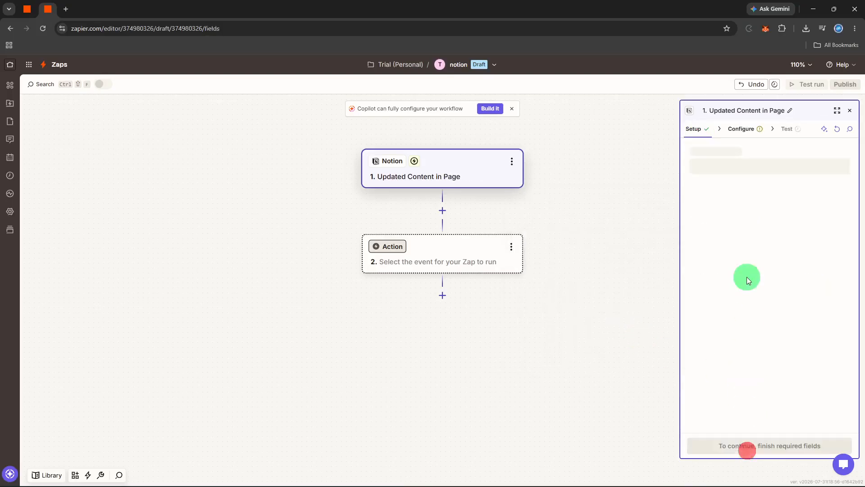
click(749, 166)
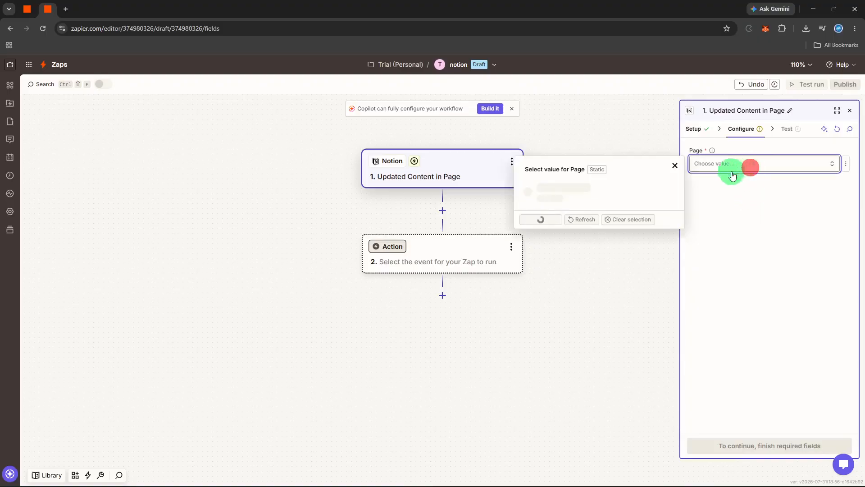
click(635, 218)
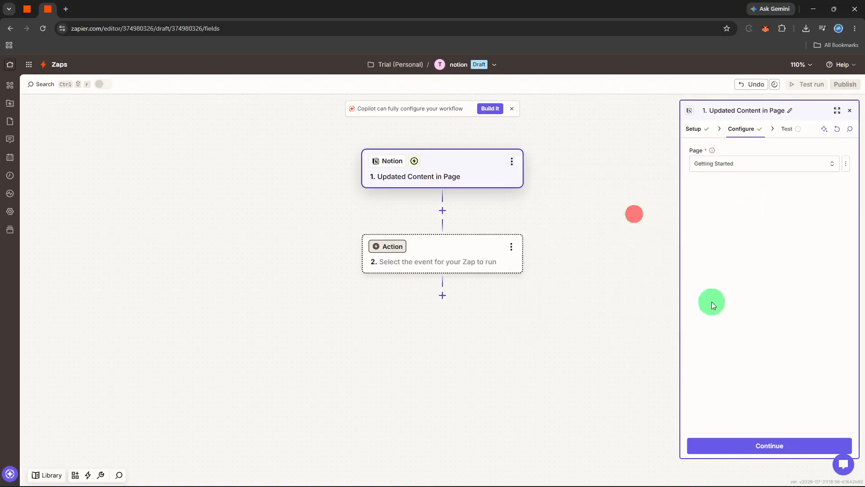
Test the Notion trigger and continue to the action step with the record Updated Content A.
click(764, 442)
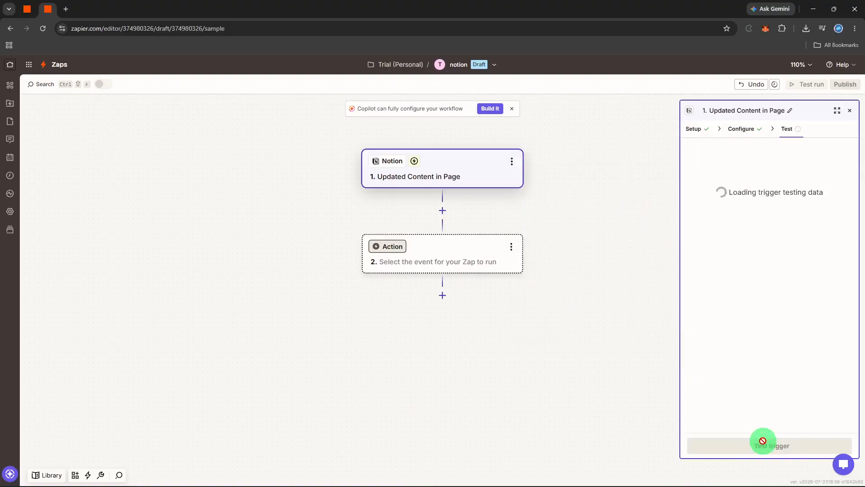
click(765, 445)
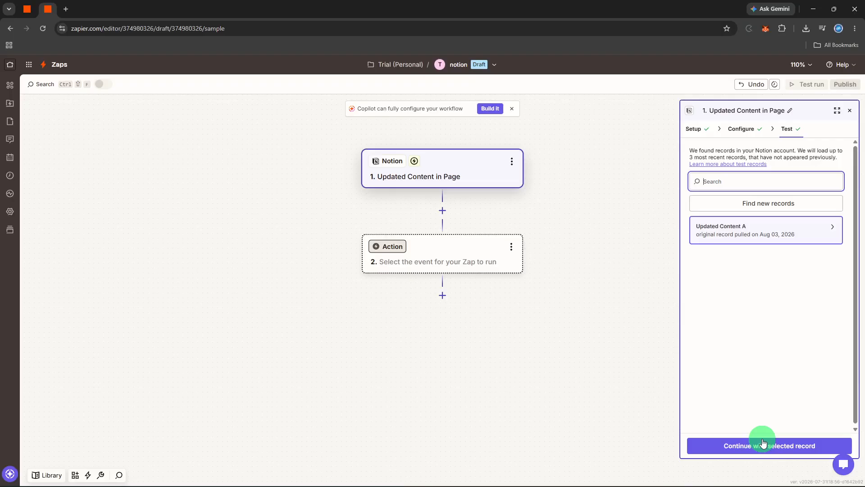
click(762, 442)
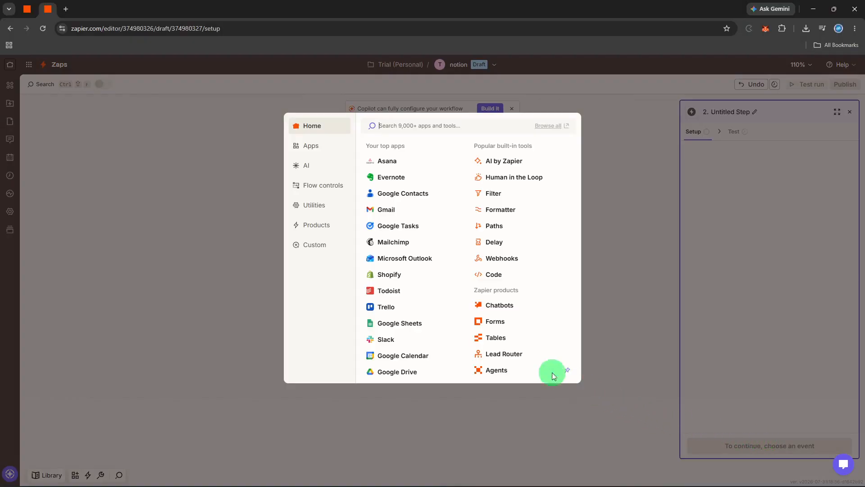
Choose Delay by Zapier as the app for the second step.
click(518, 251)
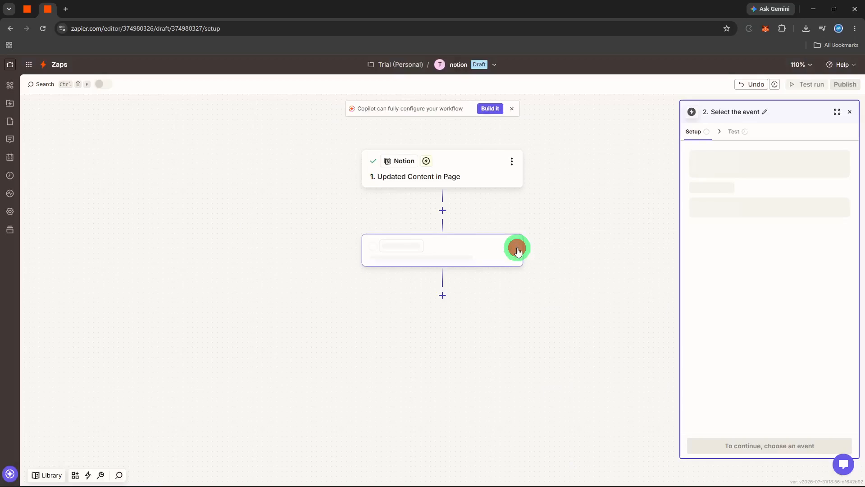
Review the Notion trigger's configuration, keeping Getting Started as the page, and check its test records.
click(513, 178)
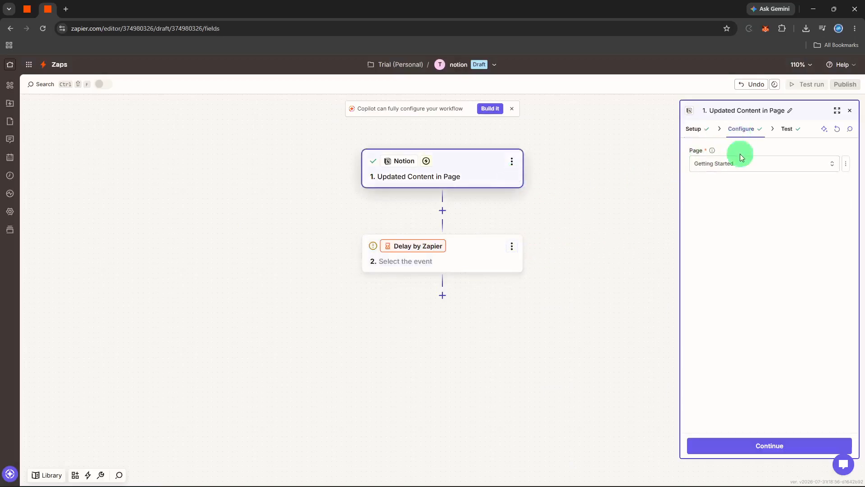
click(743, 166)
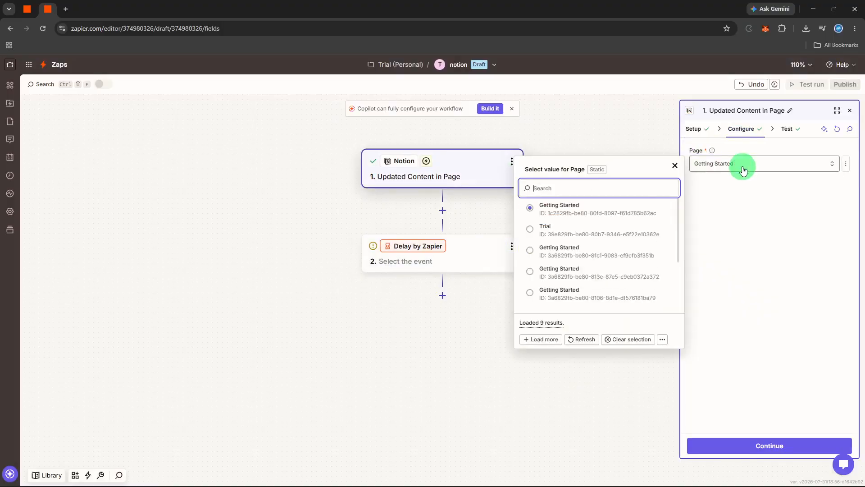
click(648, 210)
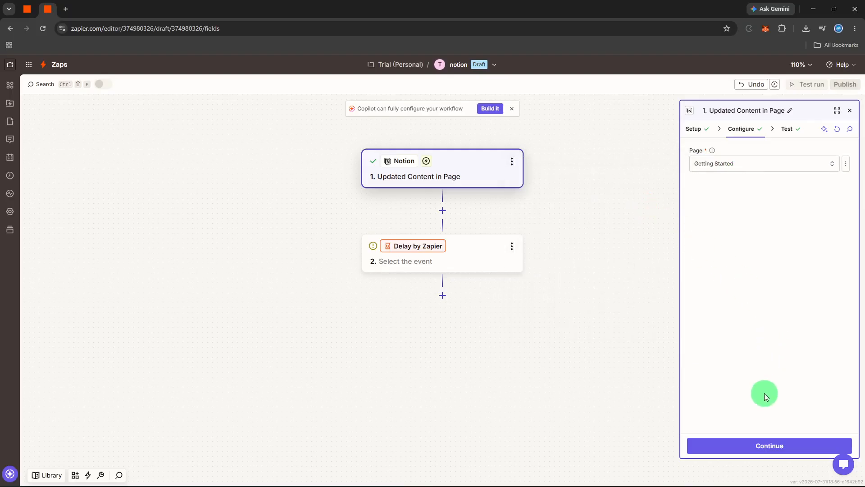
click(751, 441)
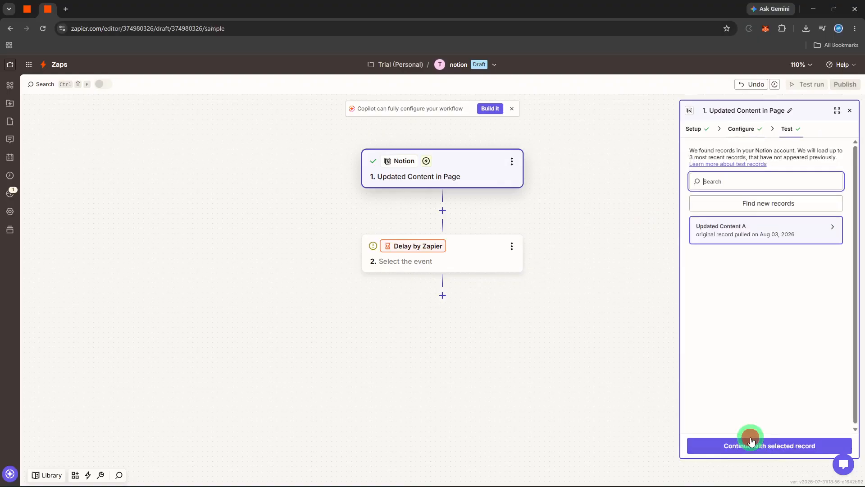
click(746, 422)
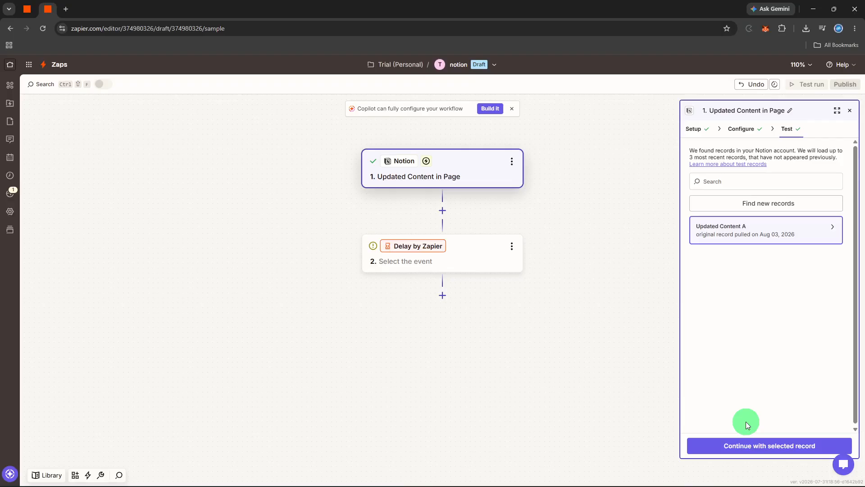
Set the Delay by Zapier step's action event to Delay After Queue and continue to its configuration.
click(496, 267)
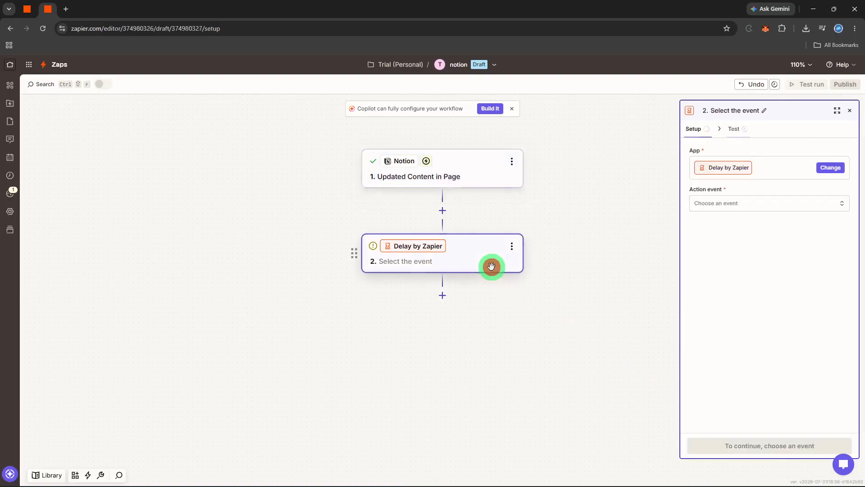
click(758, 201)
click(610, 251)
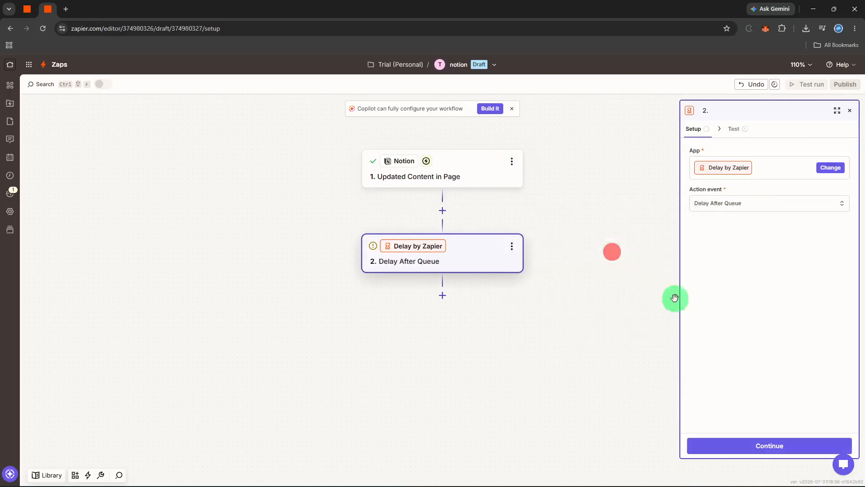
click(727, 444)
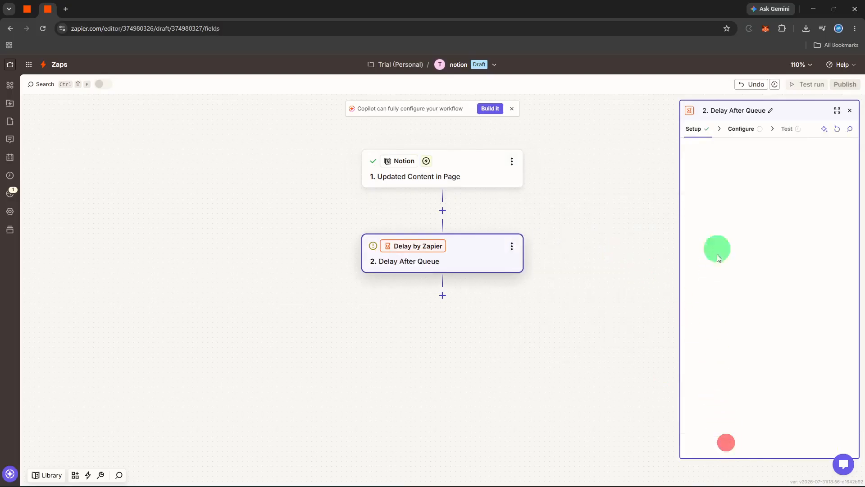
Configure the delay with the queue title delay and a delay time of 12 minutes, and continue to its test.
click(730, 164)
text(delay)
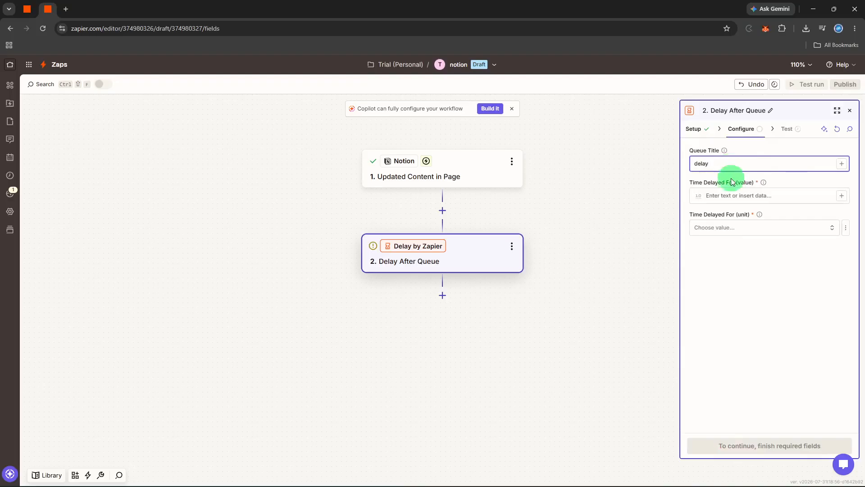
click(726, 197)
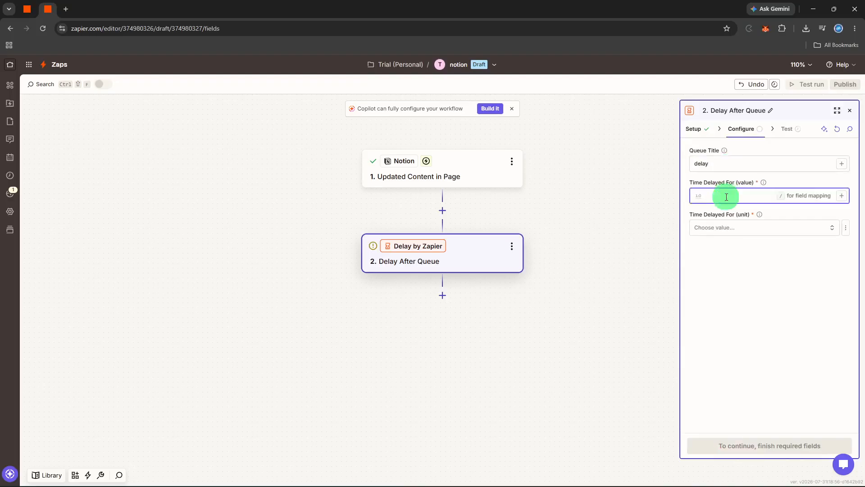
text(12)
click(719, 226)
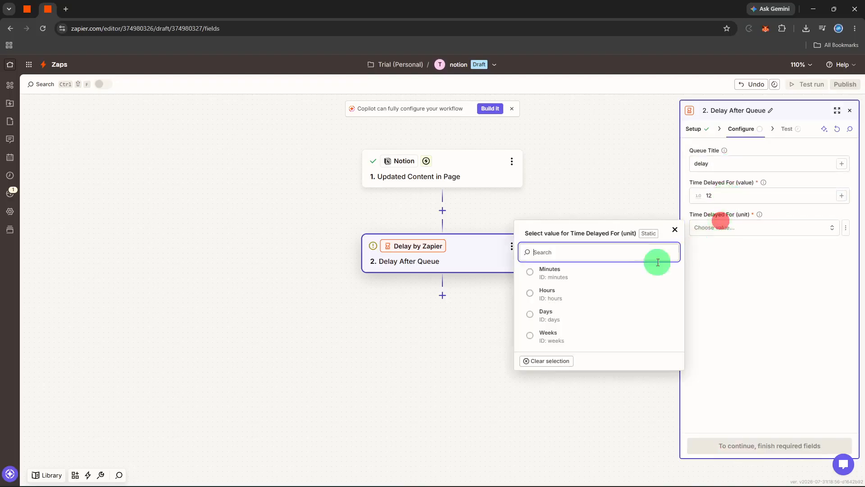
click(641, 274)
click(746, 445)
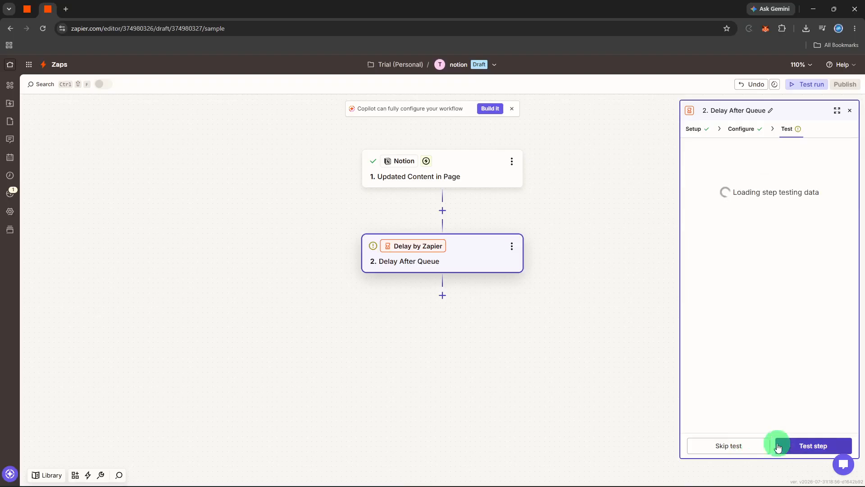
Skip the delay step's test, close its settings and start a test run of the Zap.
click(759, 446)
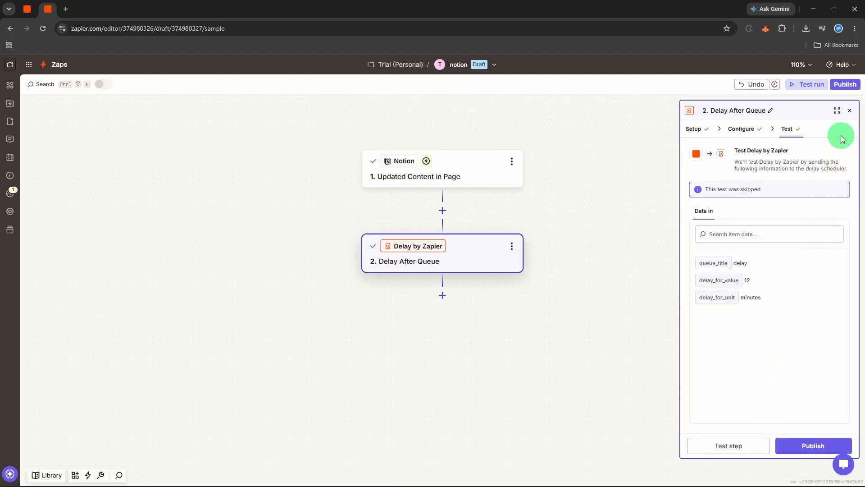
click(849, 110)
click(813, 86)
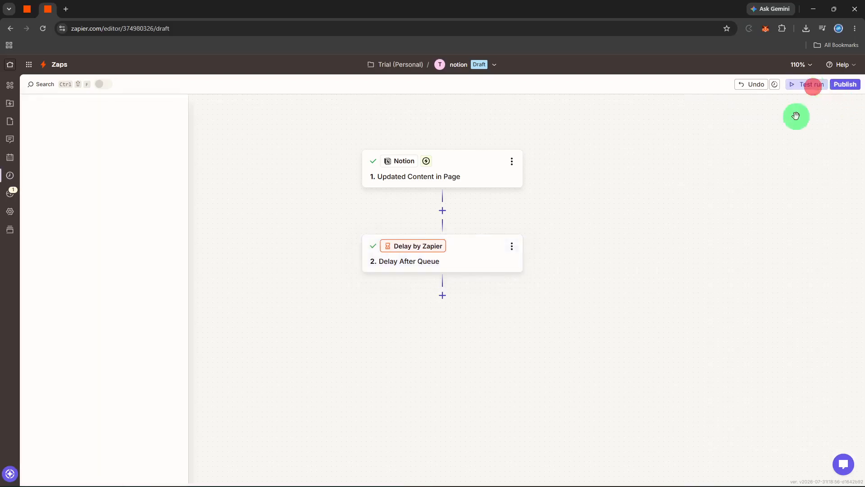